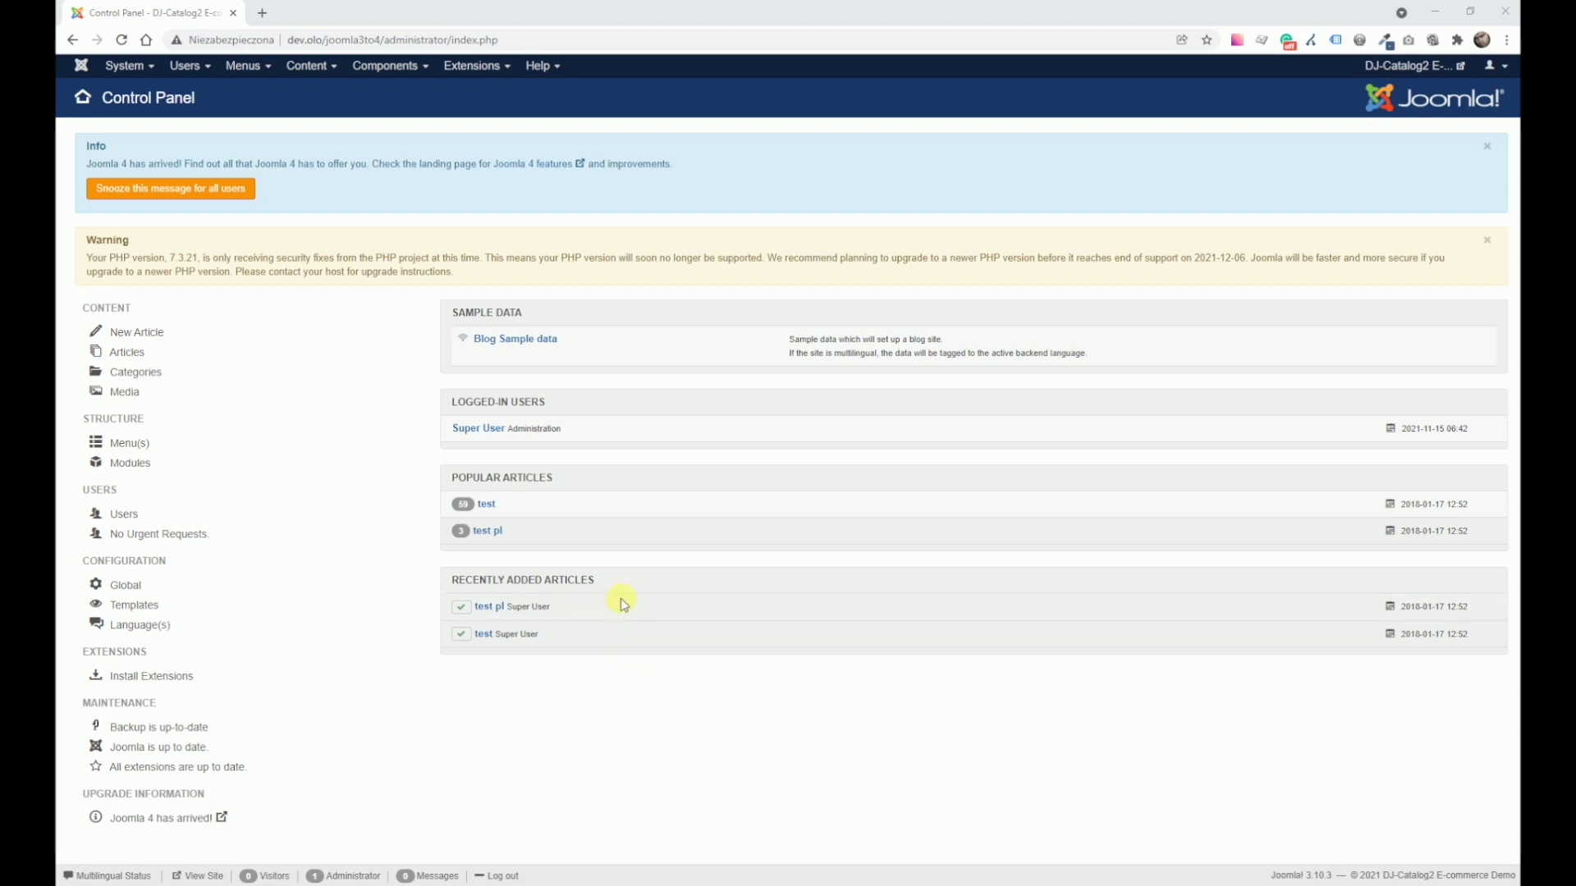
Check the DJ-Catalog2 control panel, which reports installed version 3.9.0.
left_click(390, 66)
left_click(418, 152)
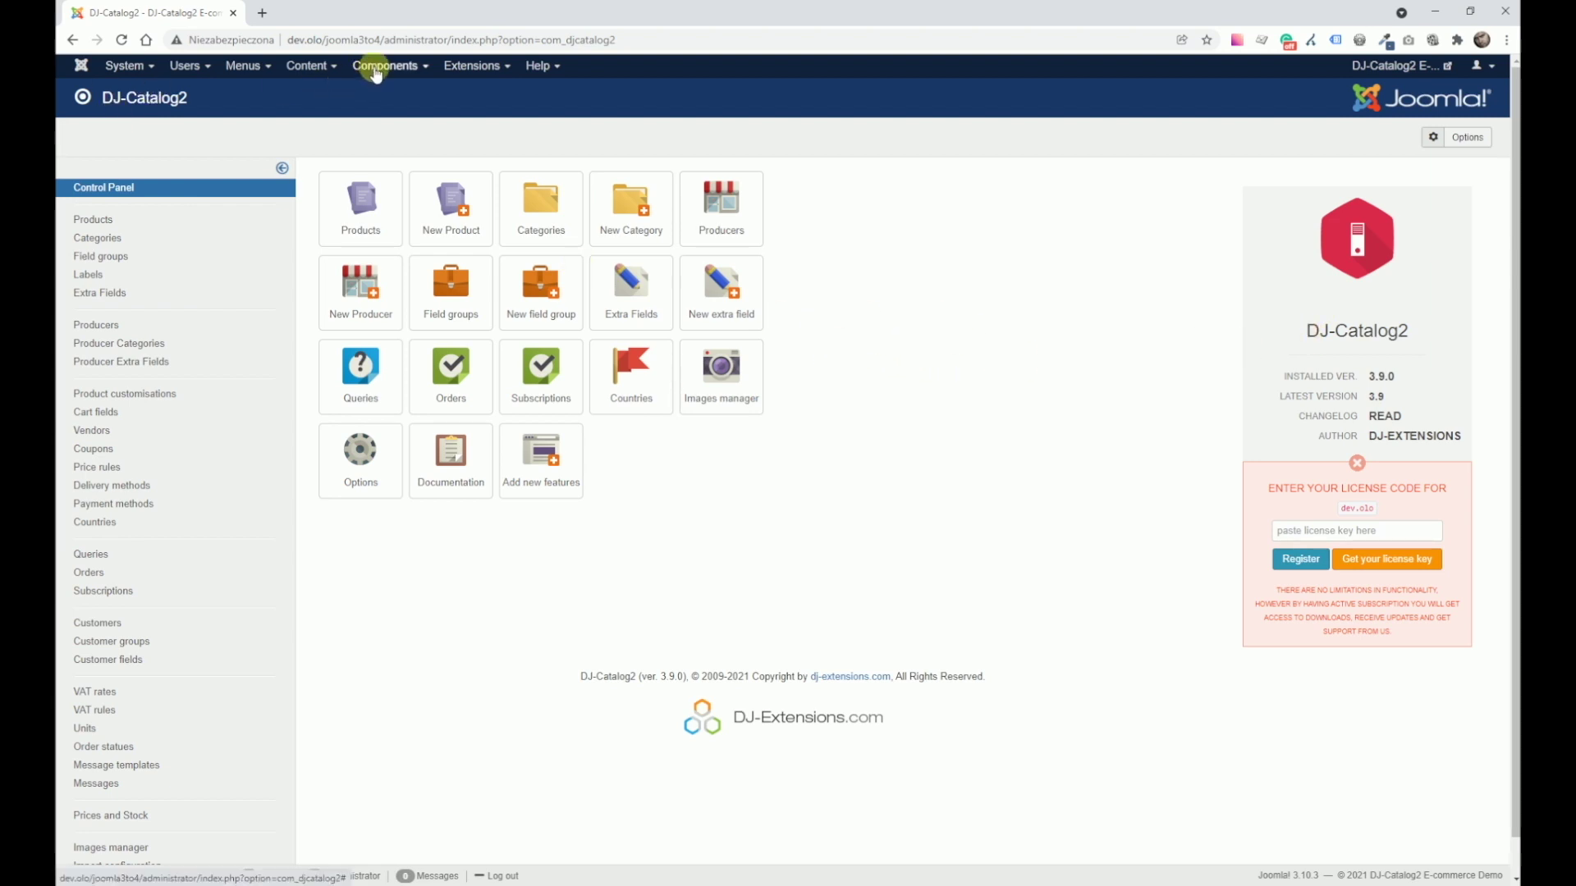
left_click(403, 69)
Set the Joomla Update channel option to Joomla Next and save it.
left_click(415, 164)
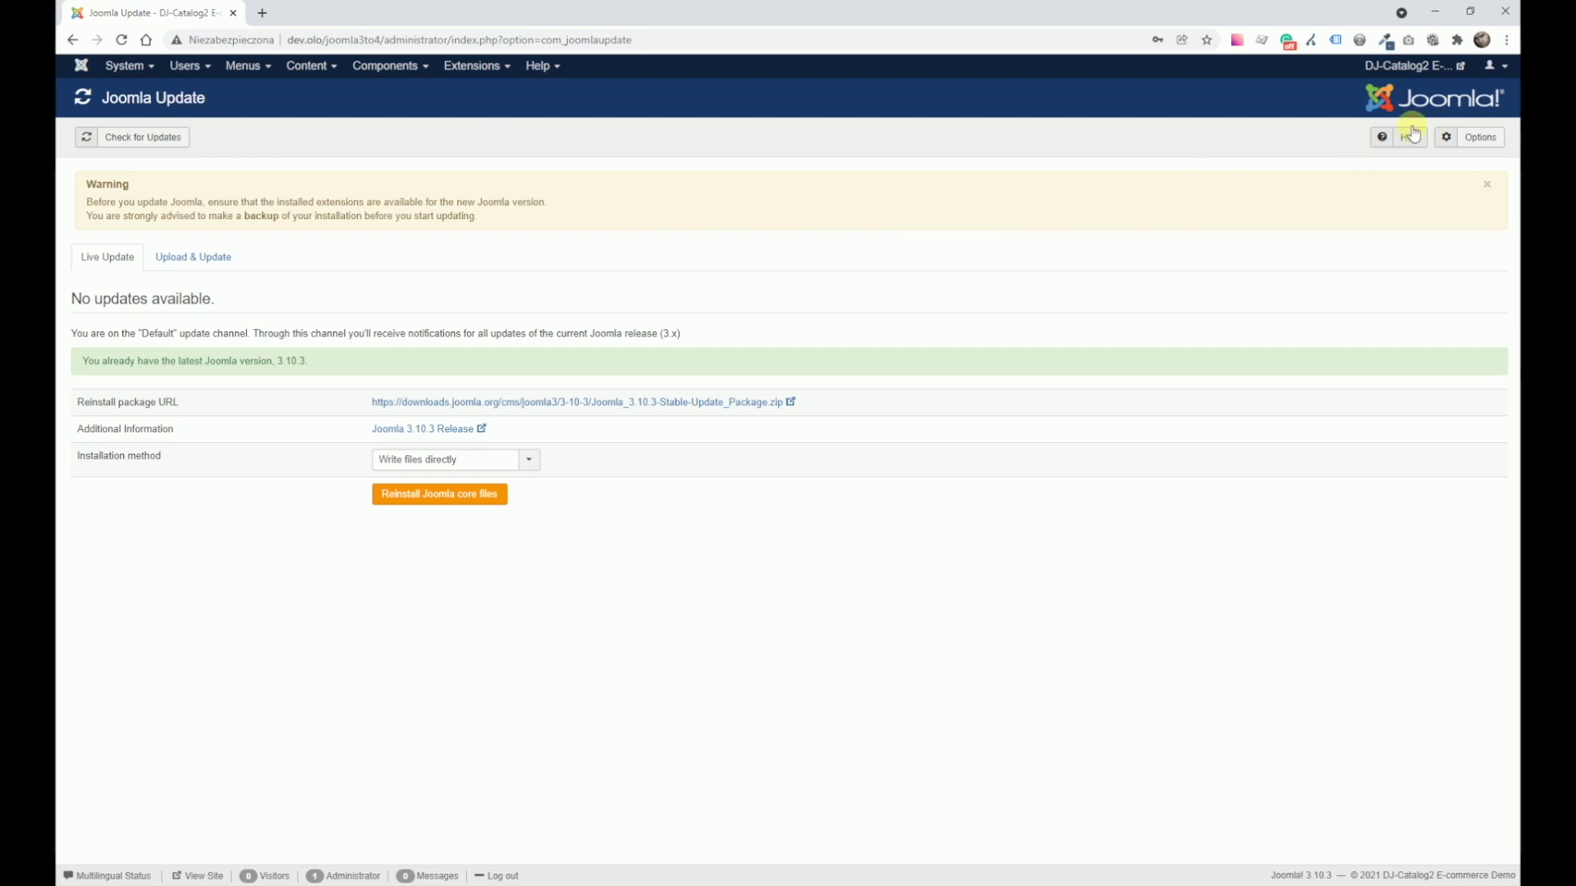
left_click(1482, 140)
left_click(510, 263)
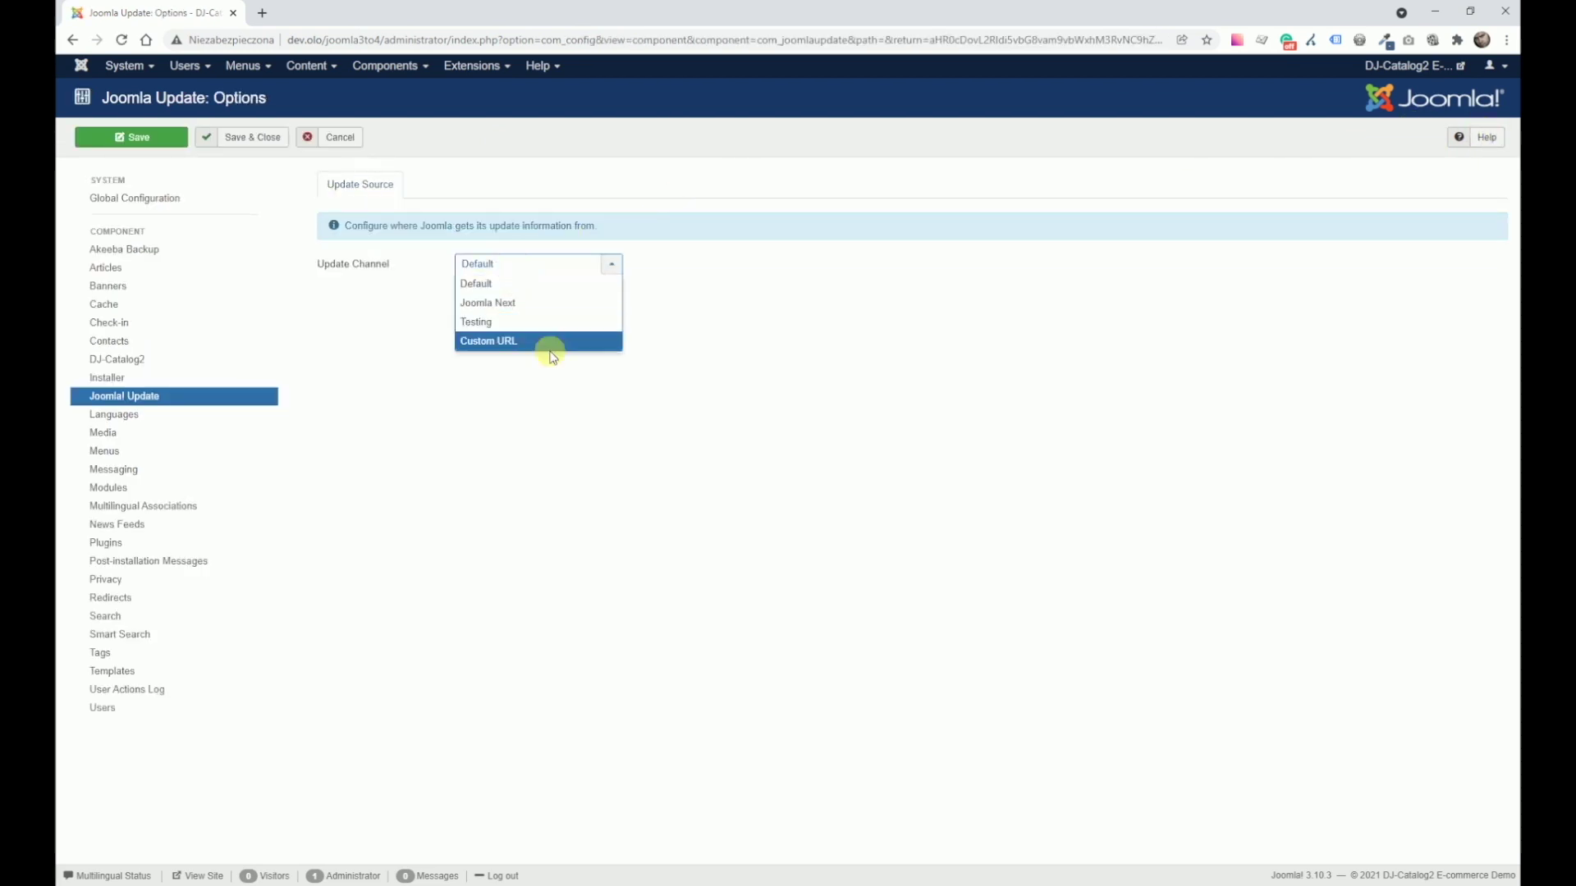
left_click(541, 308)
left_click(243, 137)
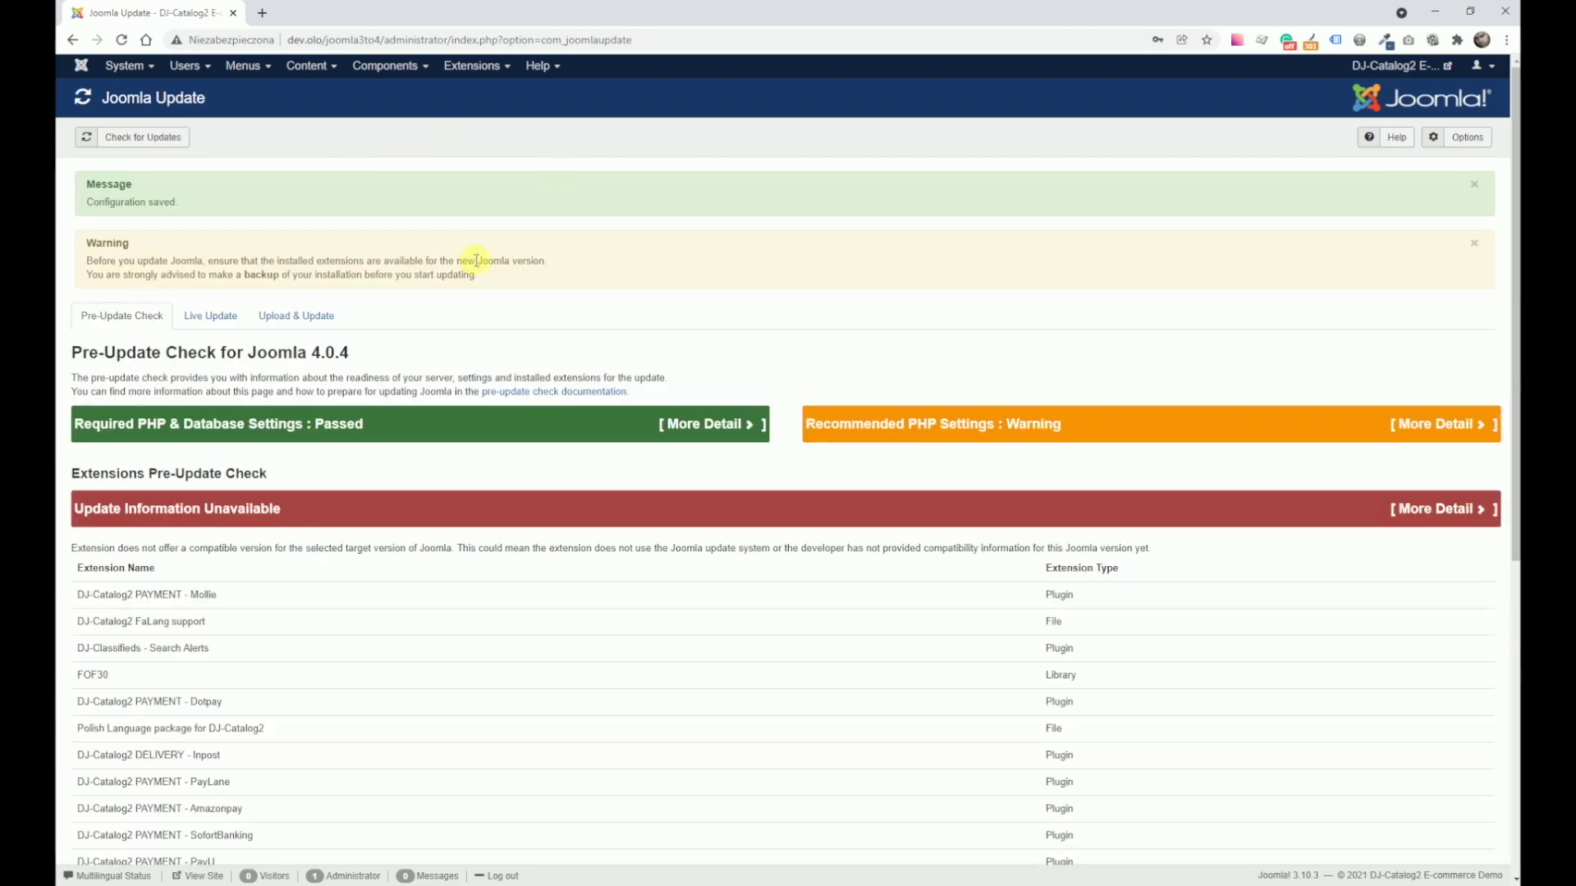
scroll(234, 395, "down", 2)
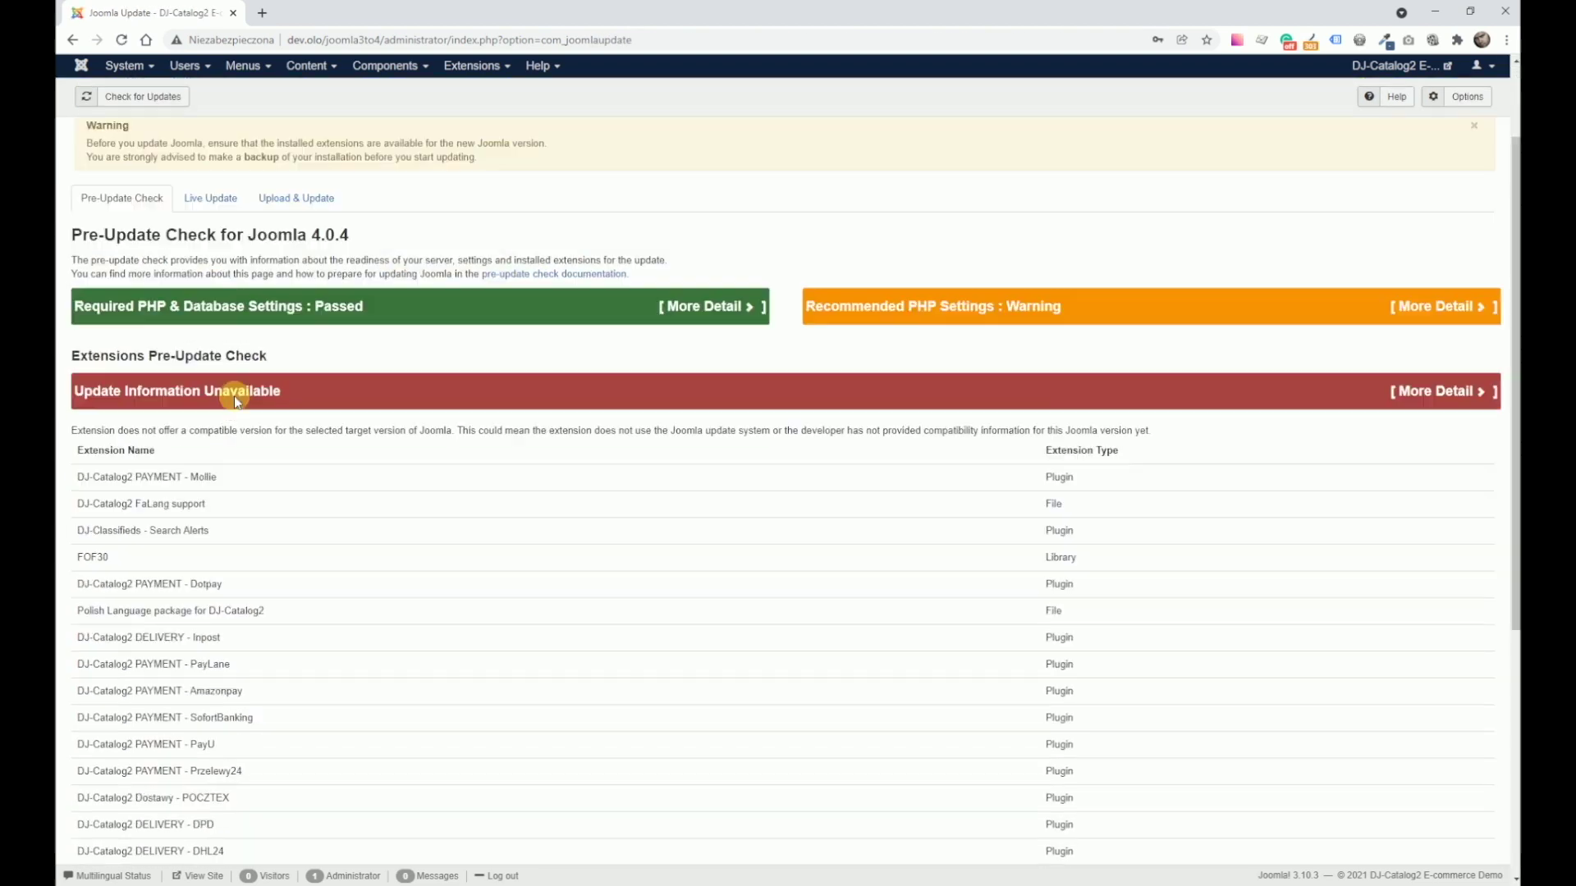
scroll(234, 396, "down", 3)
scroll(310, 303, "up", 1)
scroll(267, 249, "down", 5)
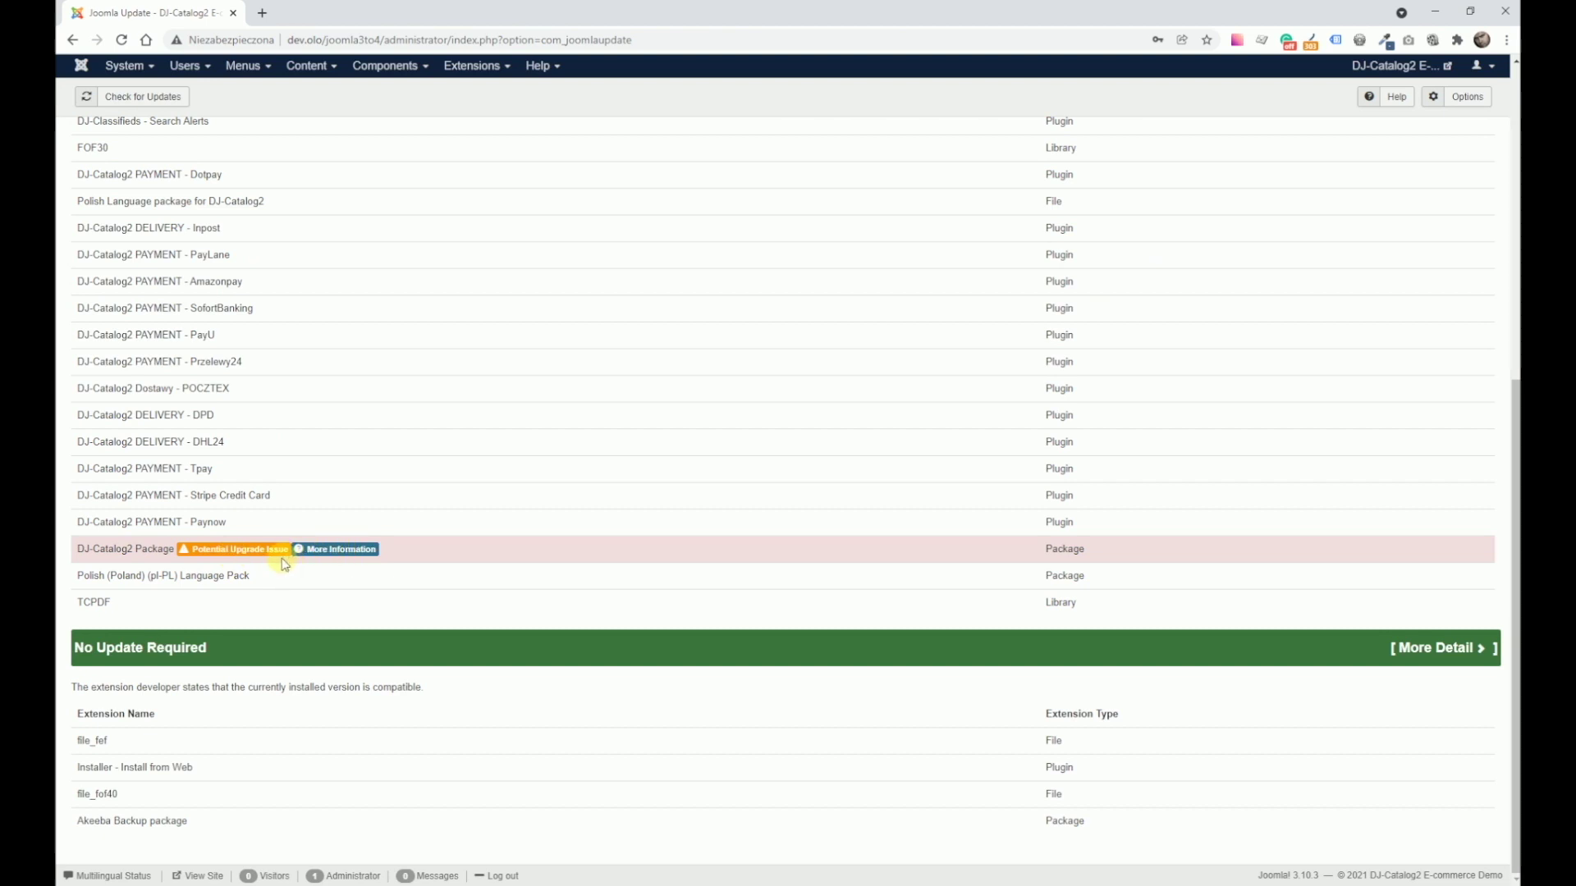
scroll(229, 449, "up", 5)
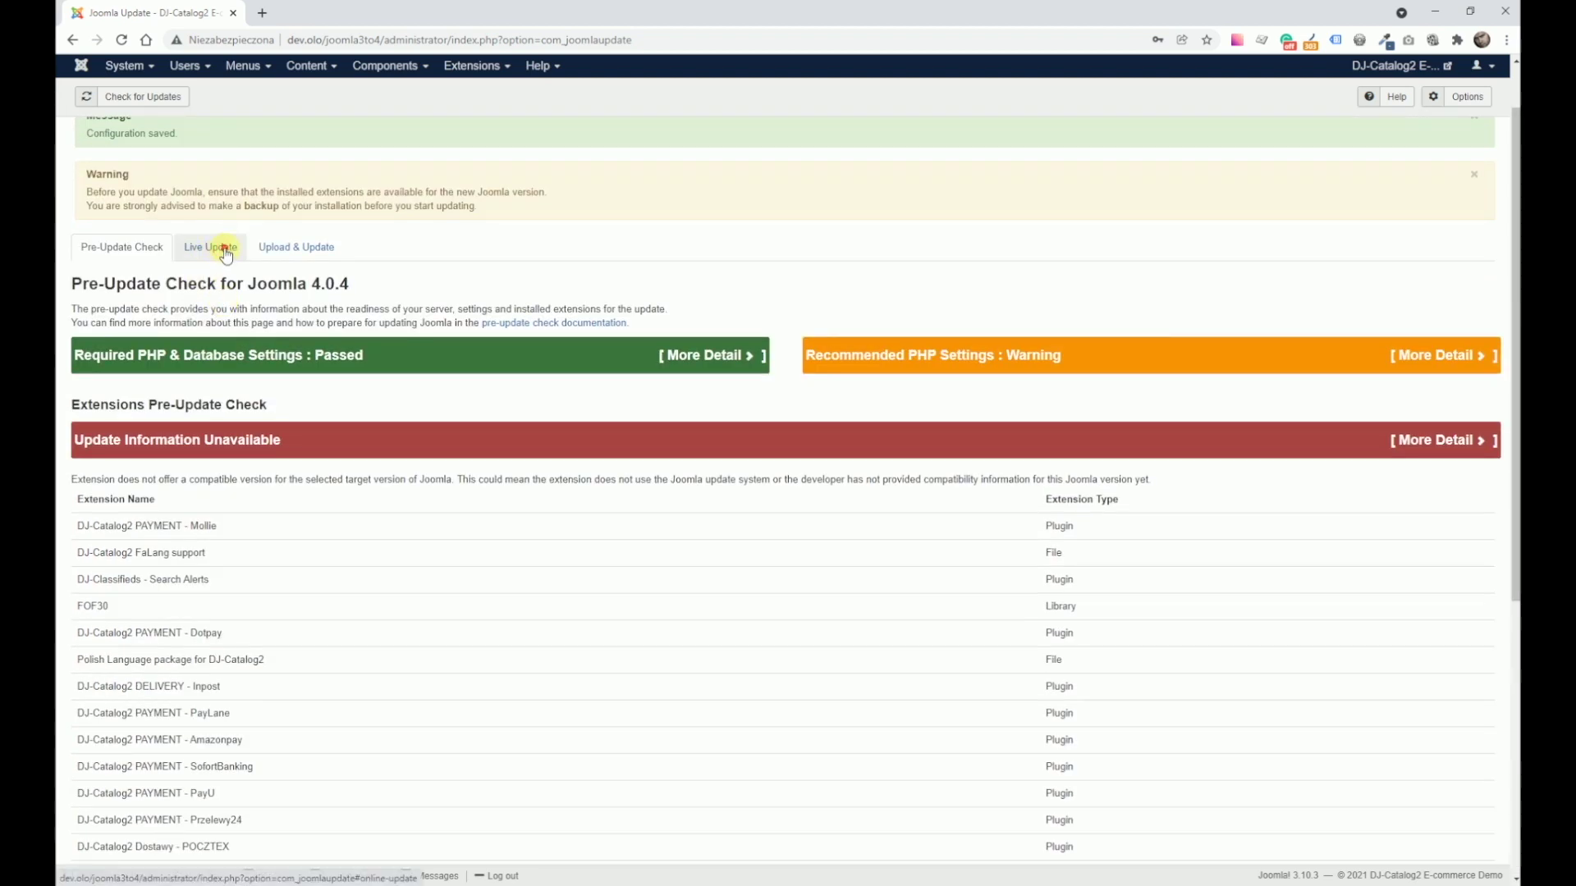
left_click(227, 254)
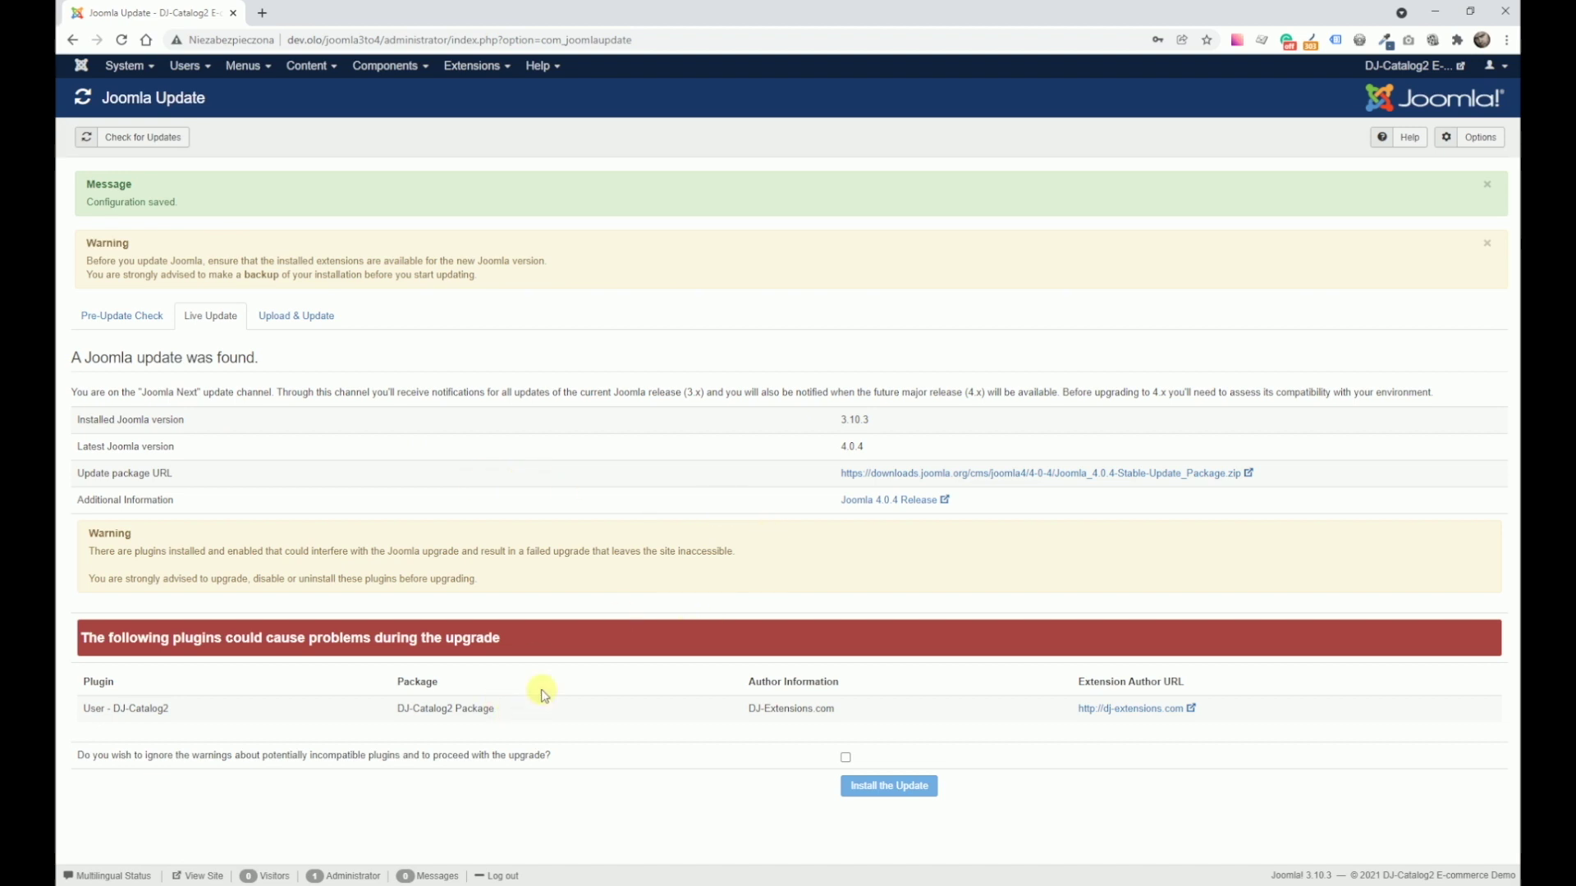
Confirm ignoring the incompatible-plugin warnings and launch the Joomla 4.0.4 installation.
left_click(846, 760)
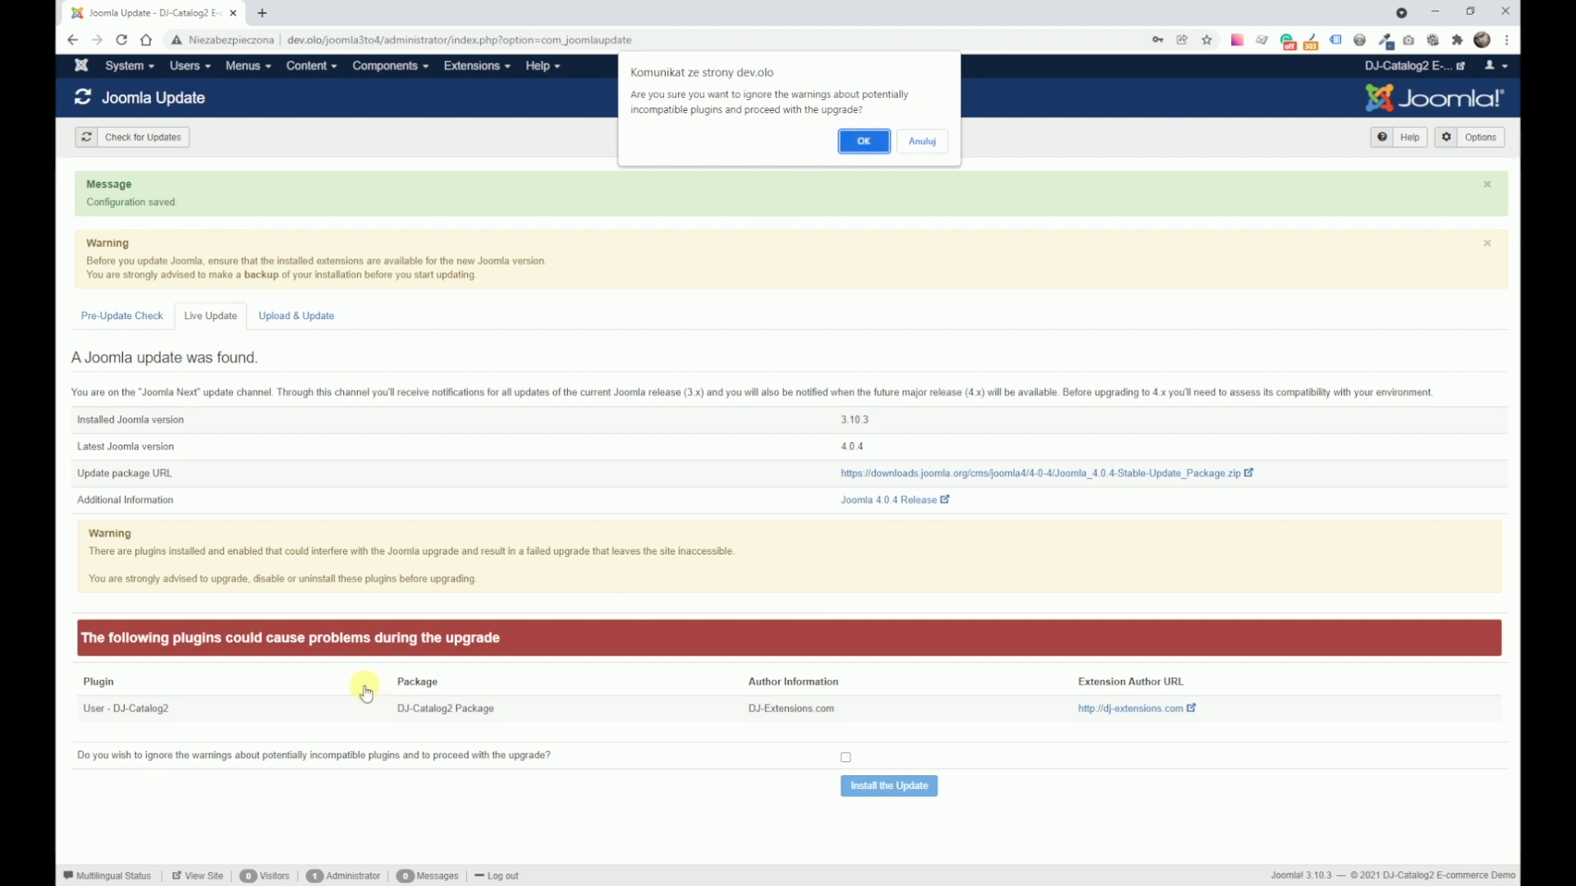
left_click(862, 141)
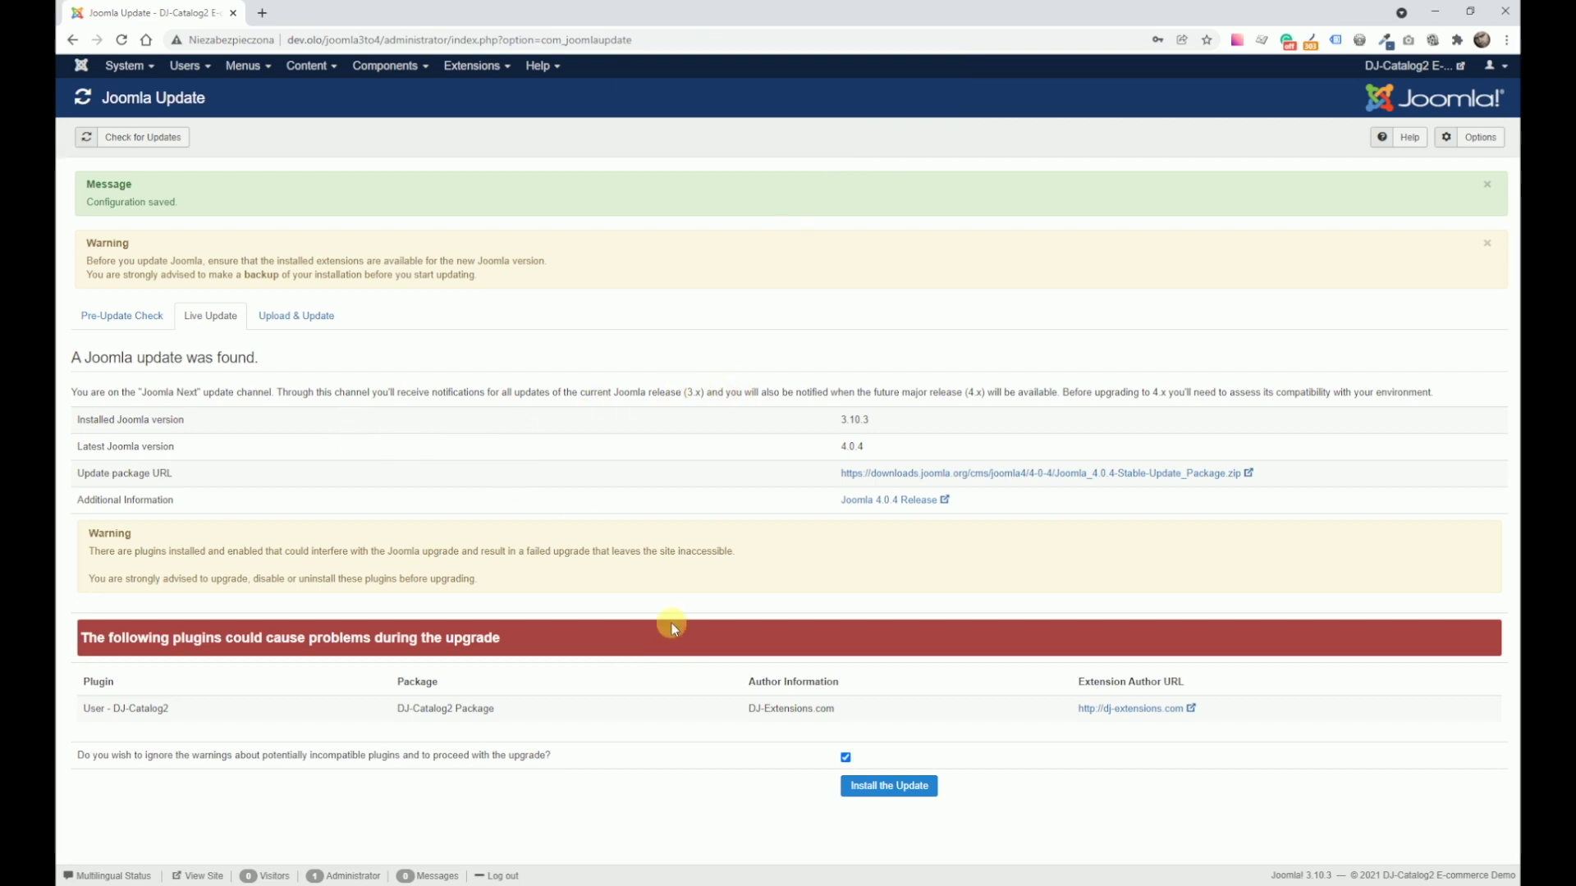
left_click(880, 790)
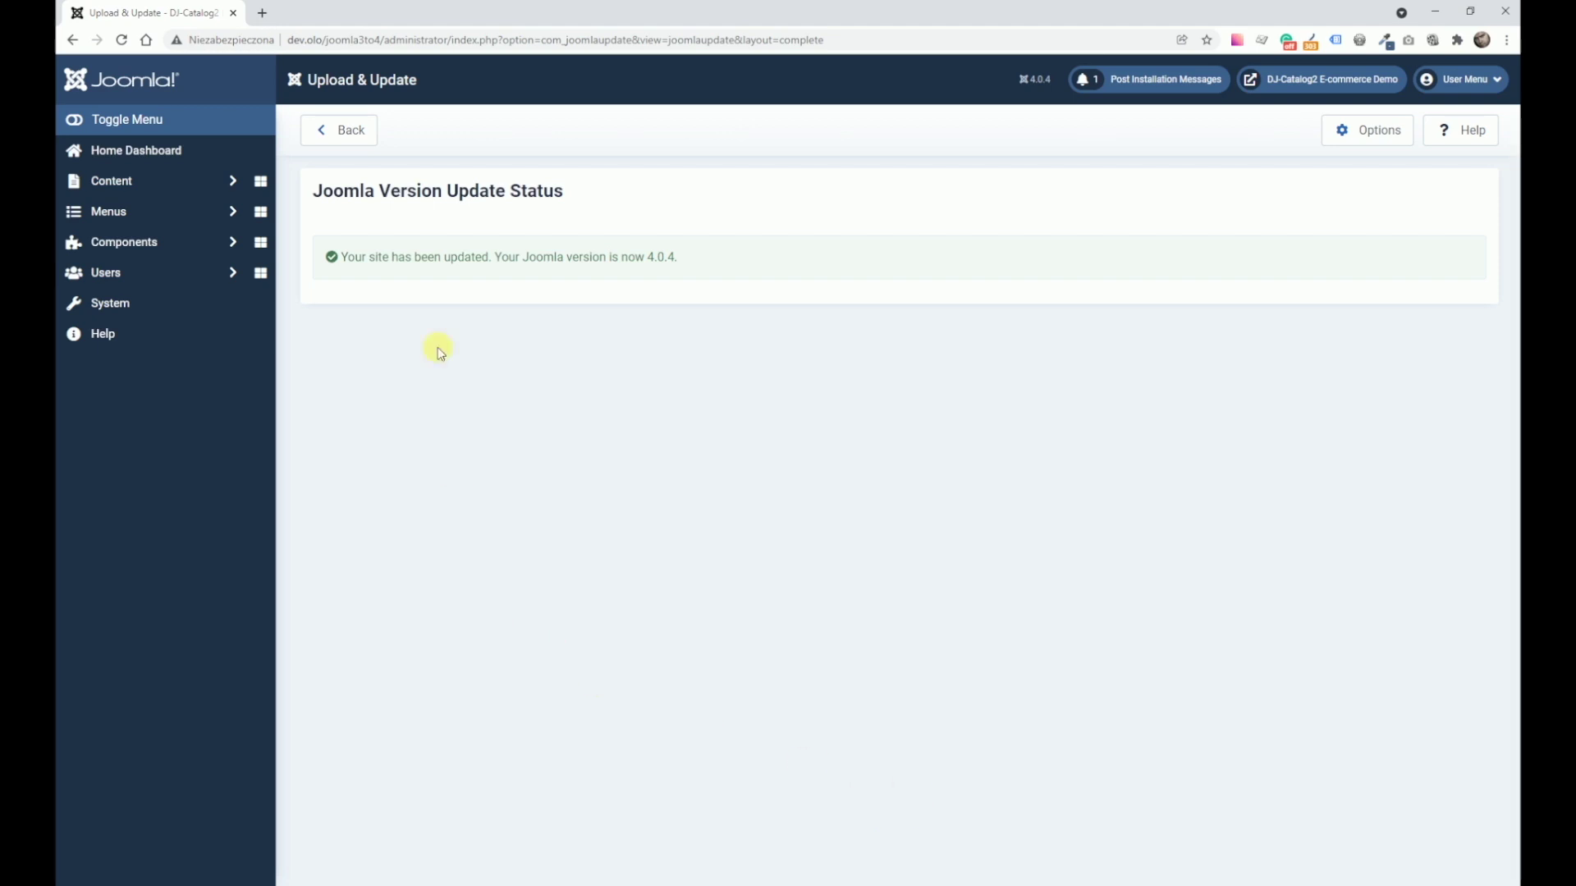
Go back from the completed 4.0.4 update and open the System dashboard.
left_click(358, 134)
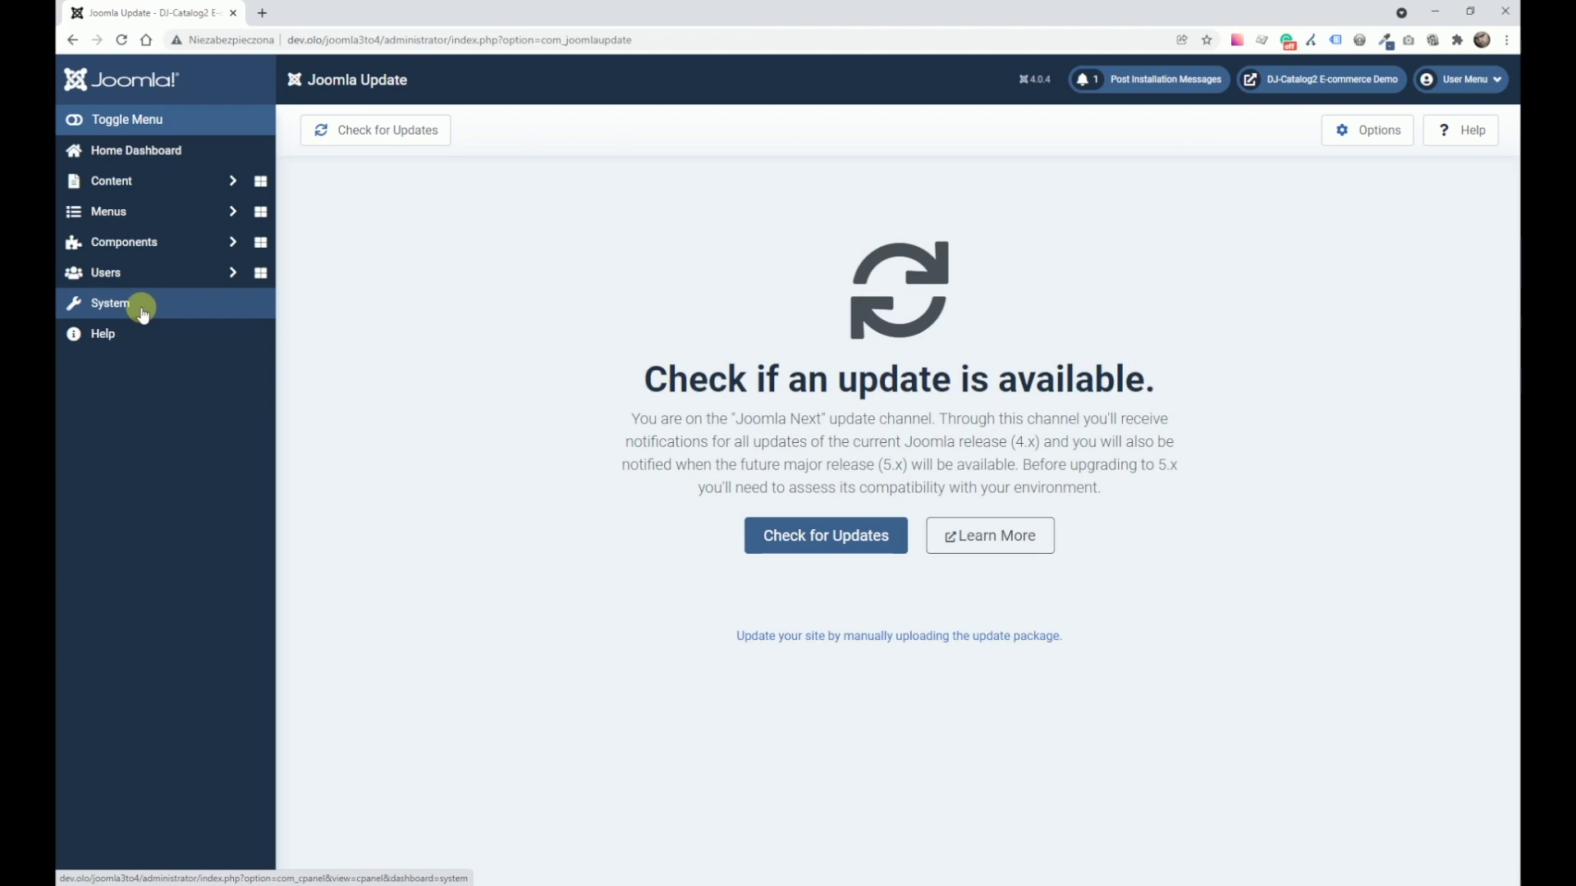
left_click(144, 308)
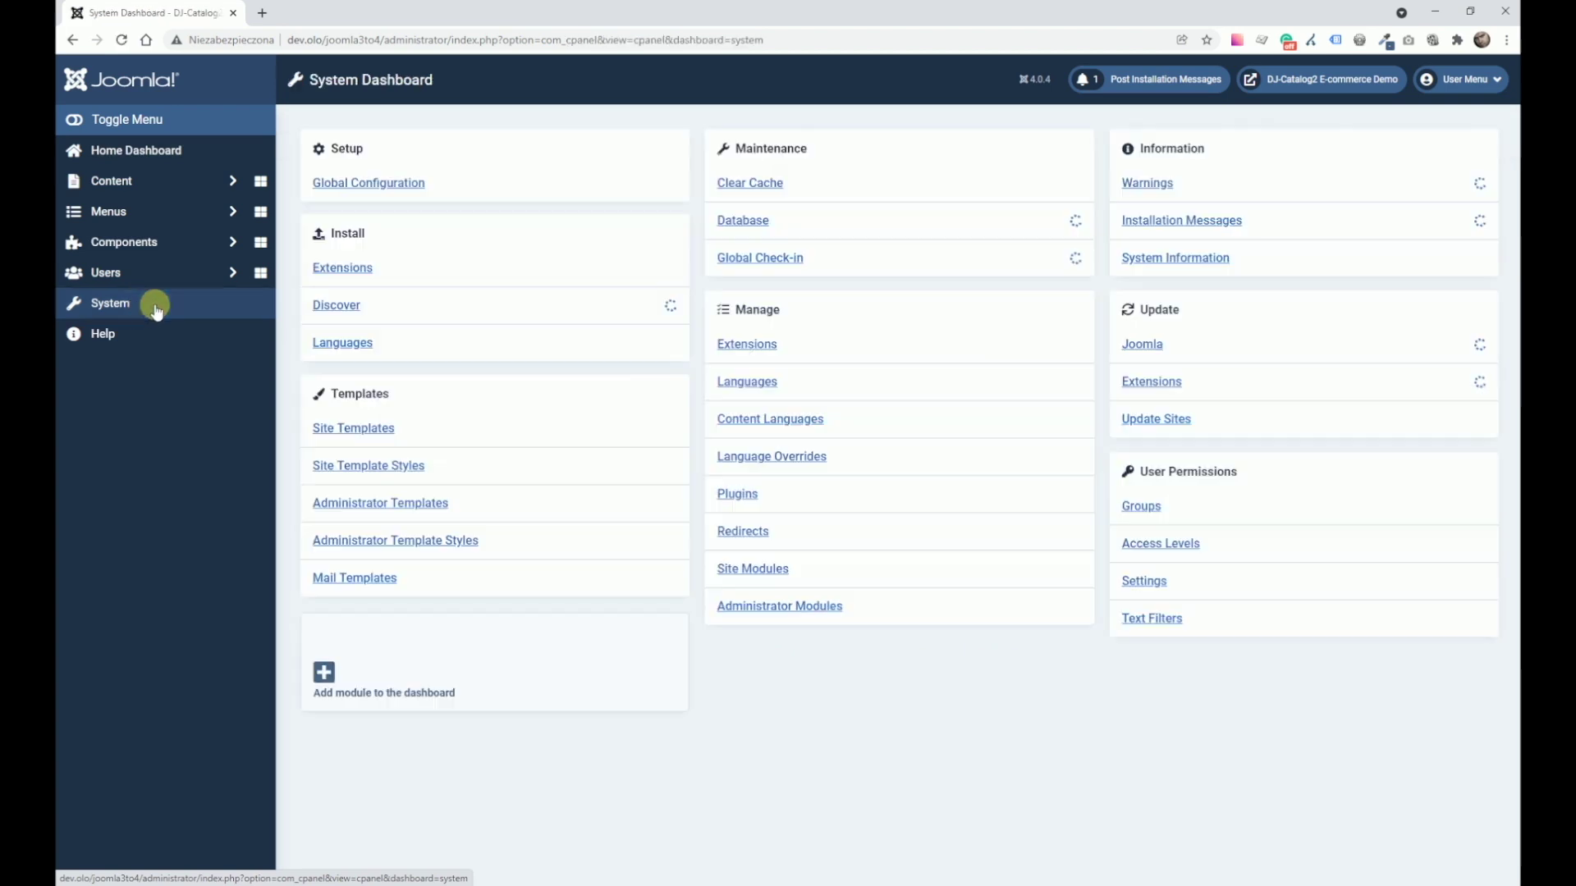
left_click(156, 242)
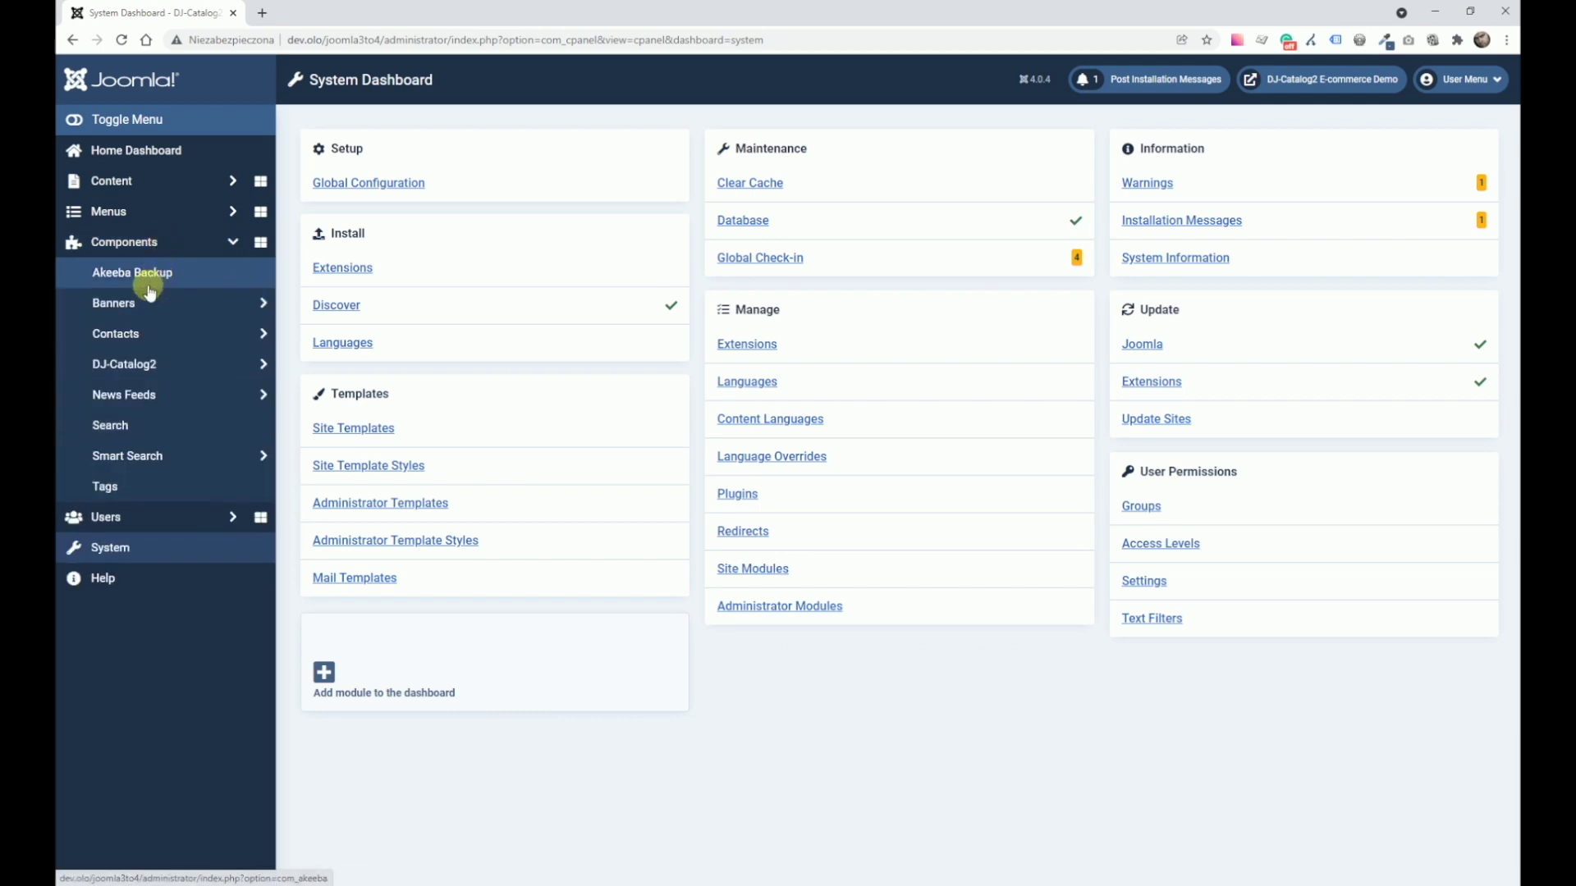
left_click(148, 362)
left_click(154, 395)
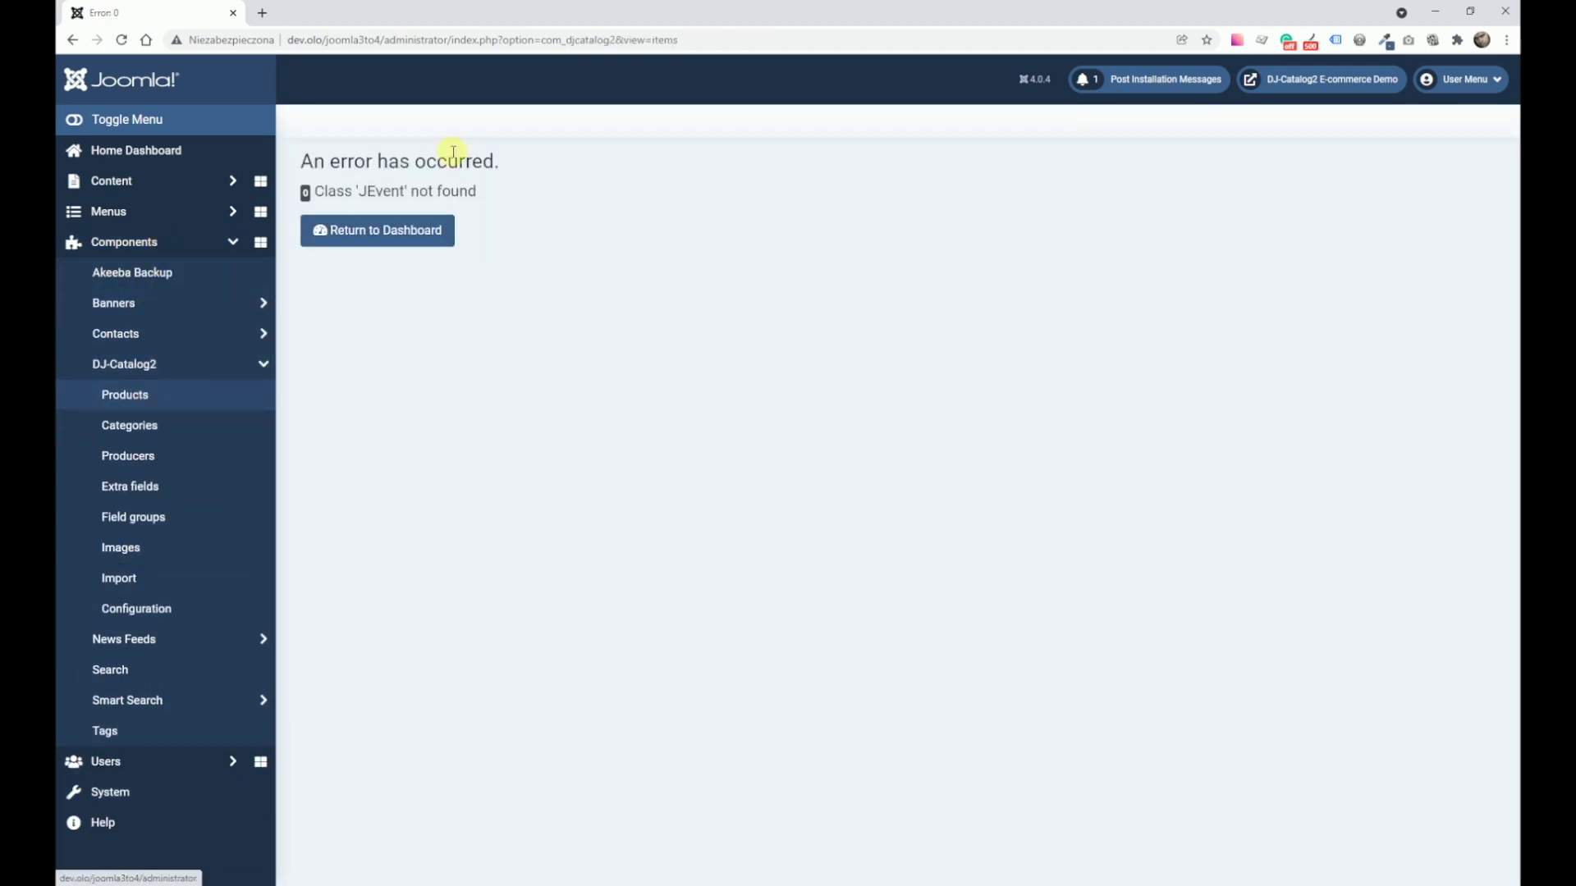
left_click(154, 425)
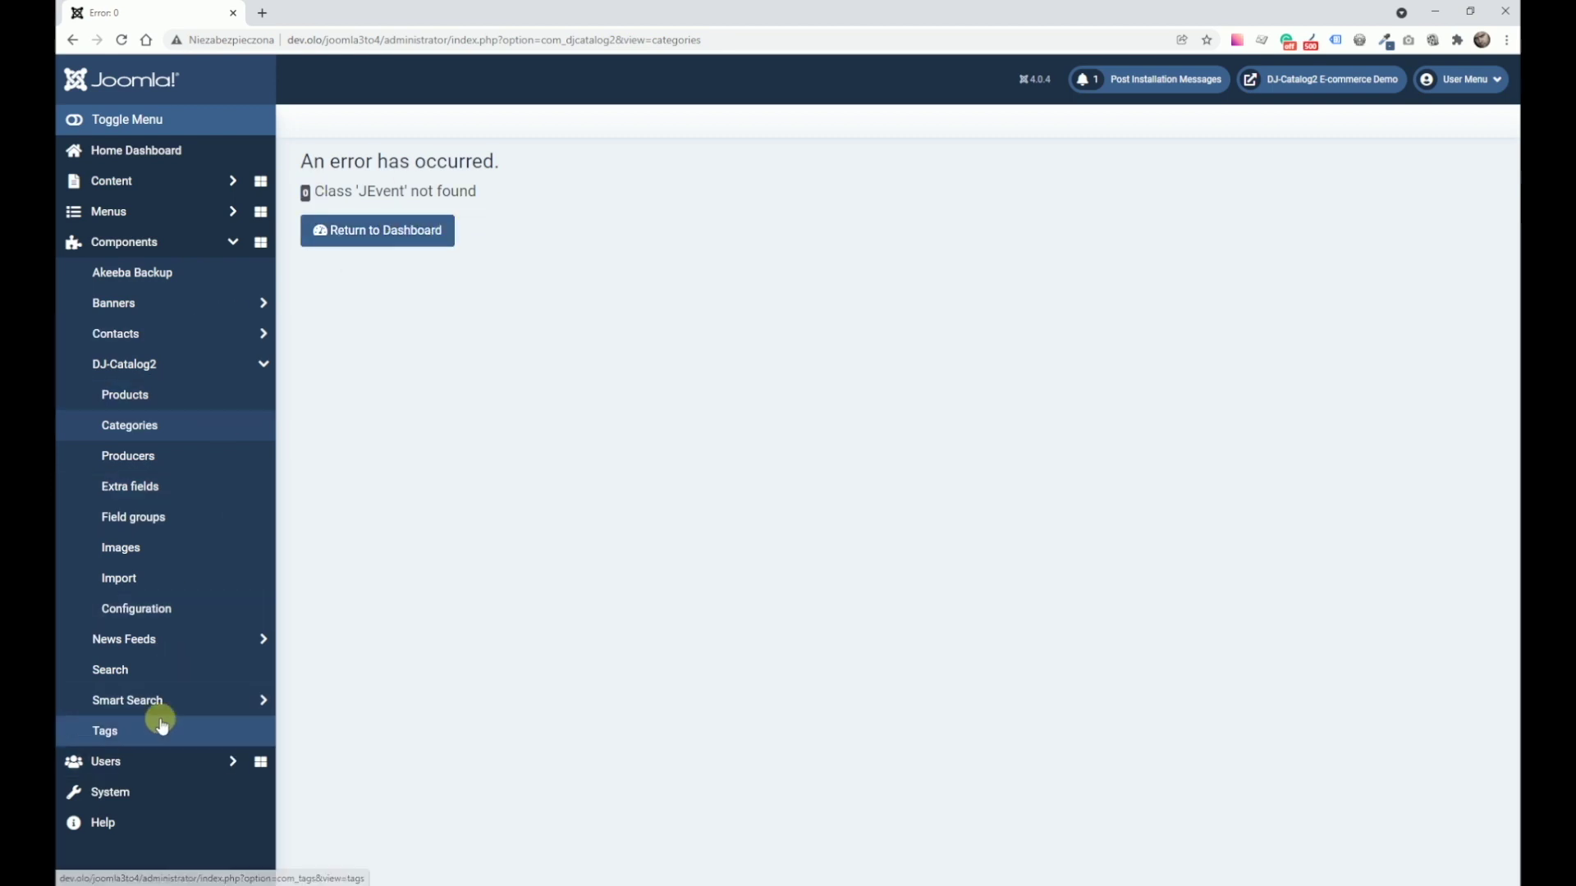
left_click(130, 792)
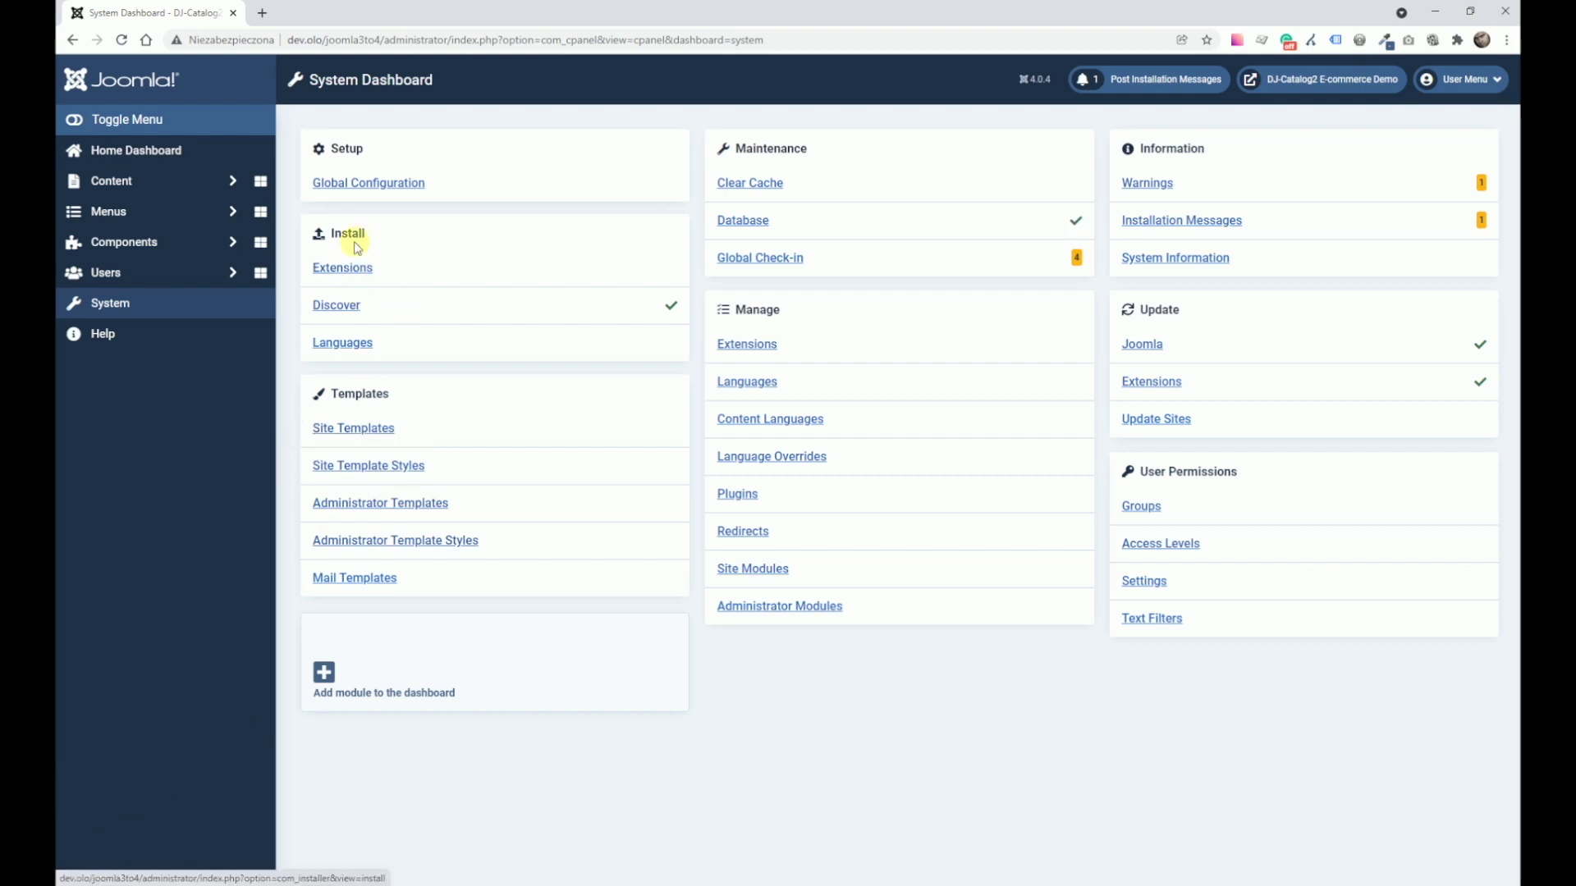
Upload the DJ-Catalog2 all-in-one package zip in Install > Extensions, installing version 4.0.0.BETA.1.
left_click(352, 271)
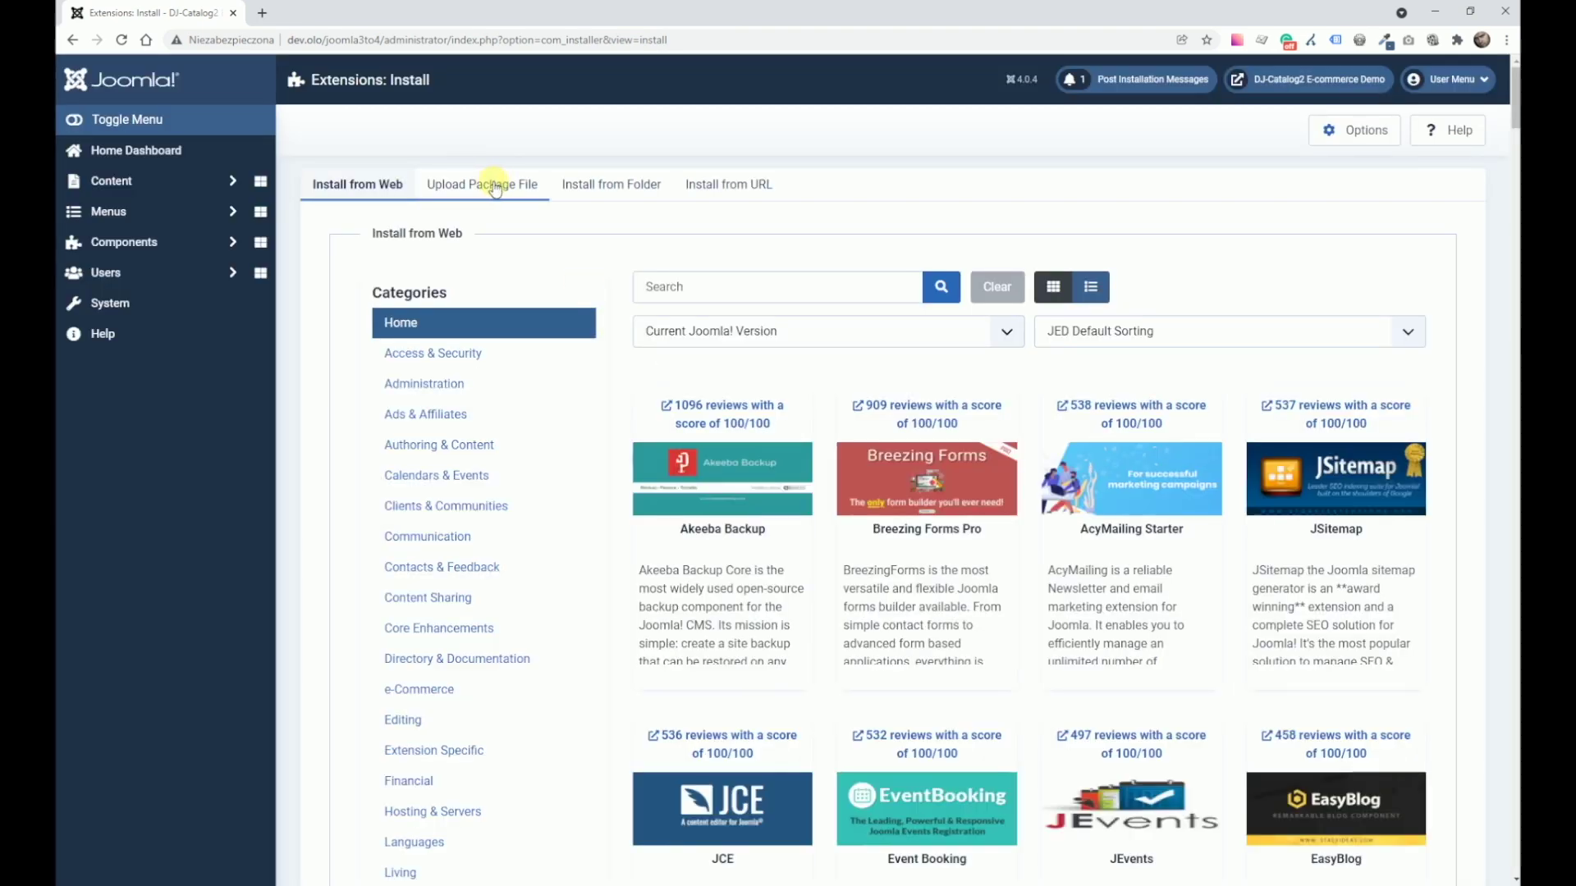
left_click(495, 189)
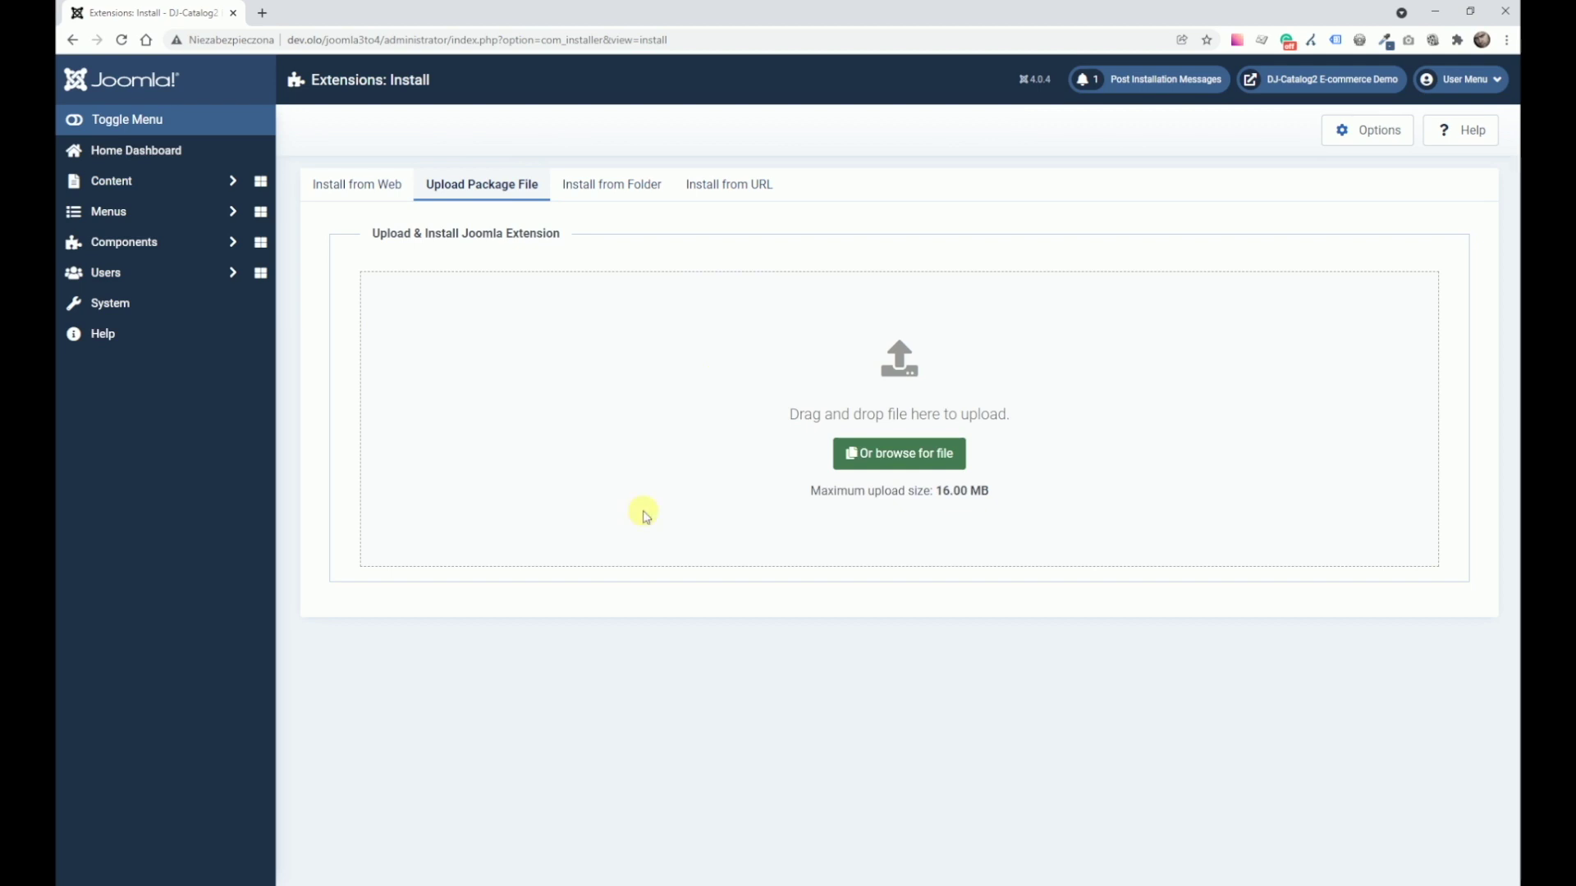
left_click(183, 875)
left_click_drag(496, 151, 934, 424)
left_click_drag(930, 543, 593, 374)
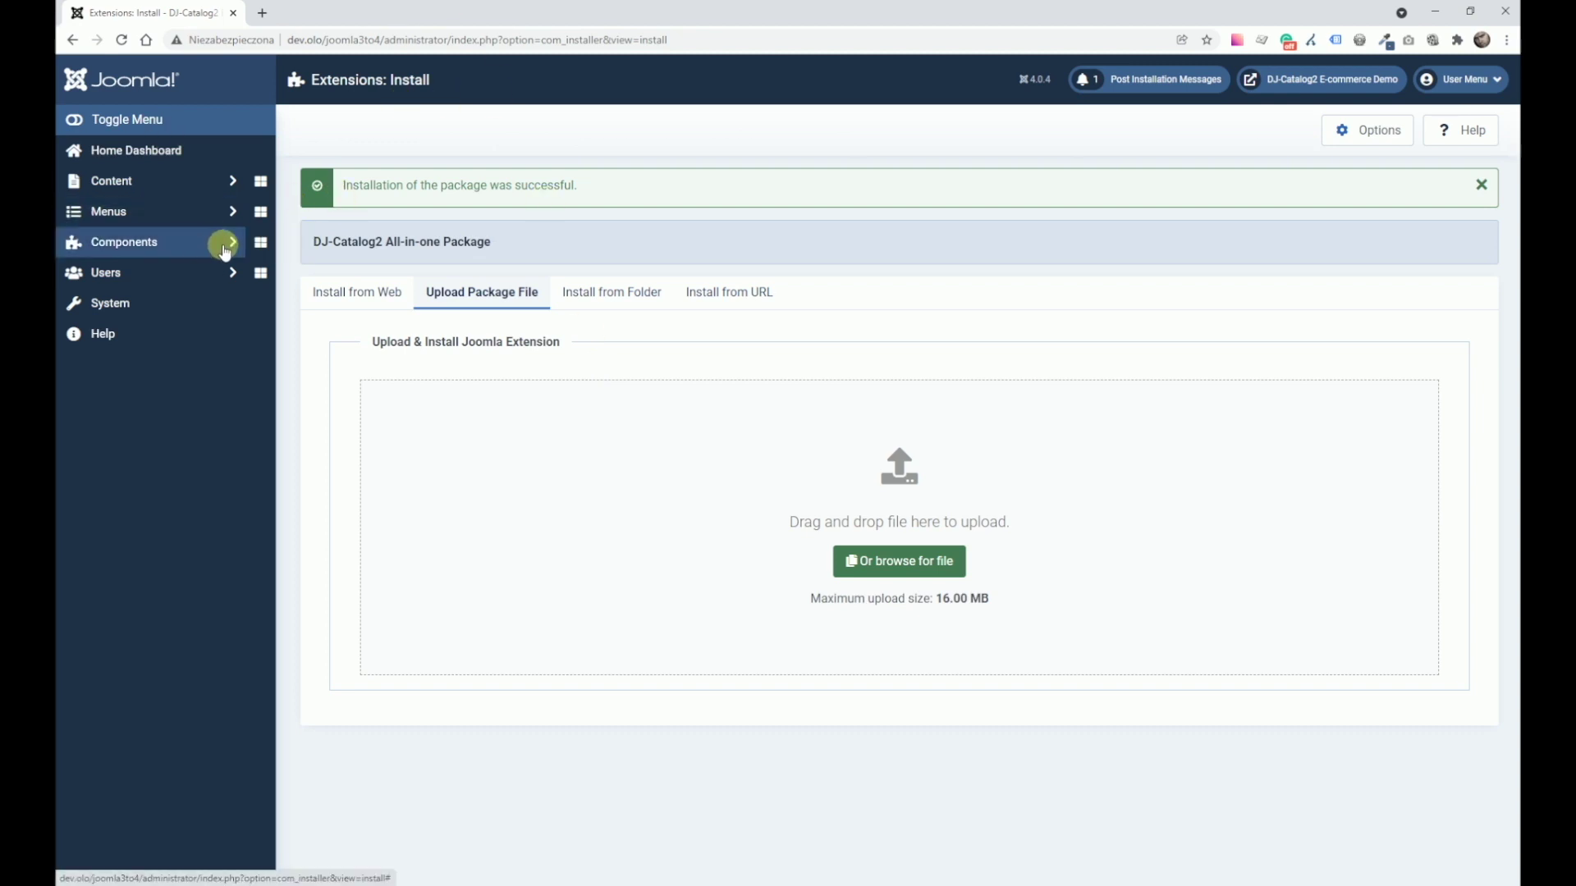
left_click(225, 246)
Load the DJ-Catalog2 Control Panel, then Products, then the empty Reviews list.
left_click(155, 361)
left_click(151, 400)
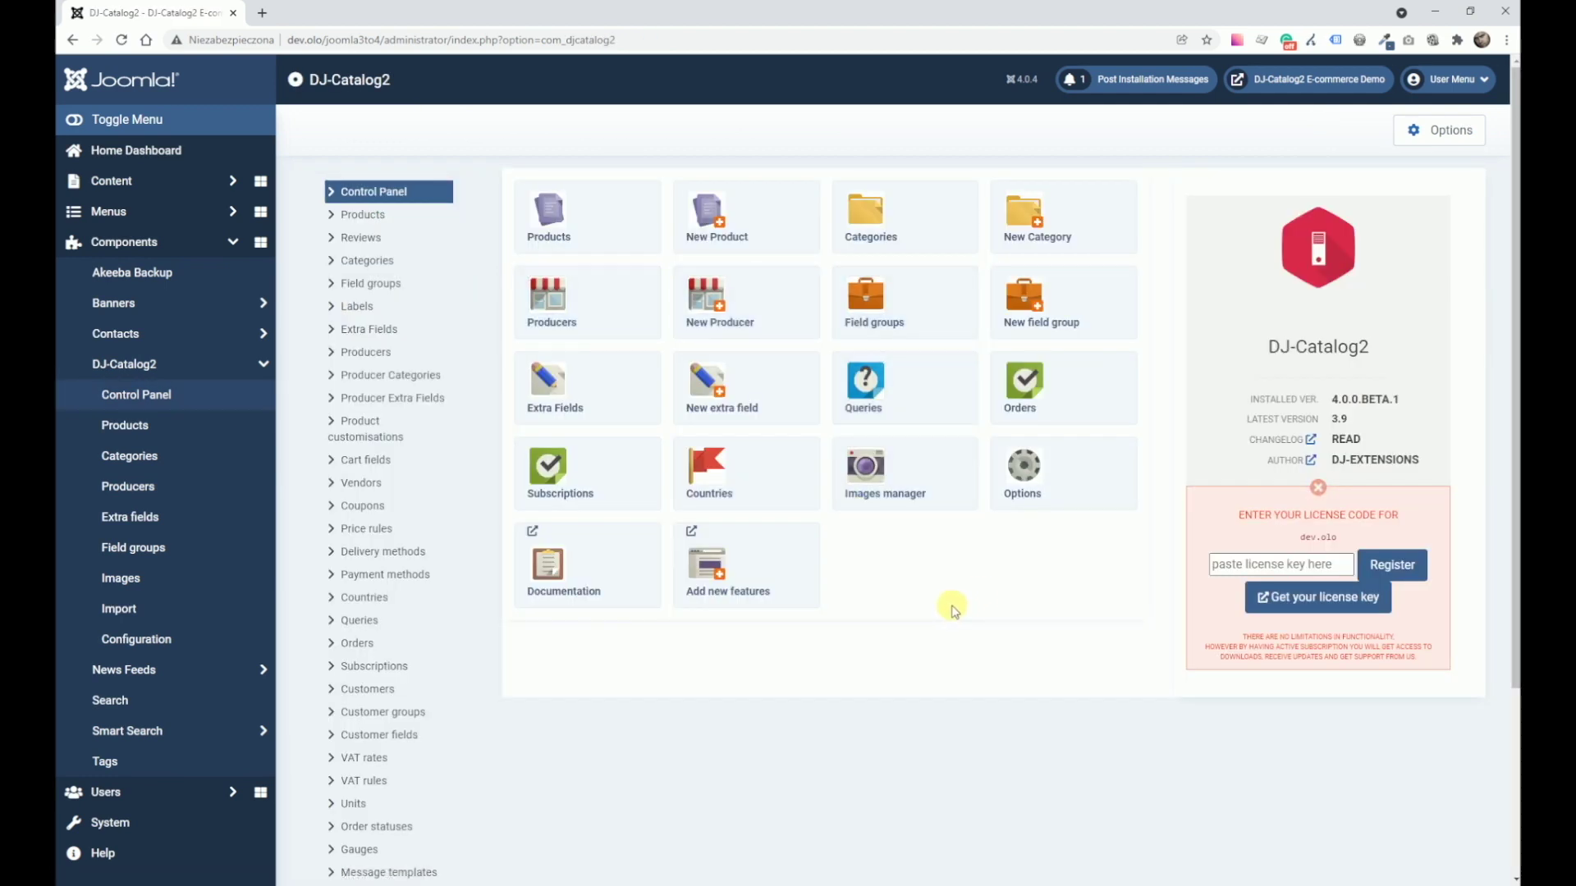
scroll(944, 607, "down", 3)
scroll(821, 676, "up", 3)
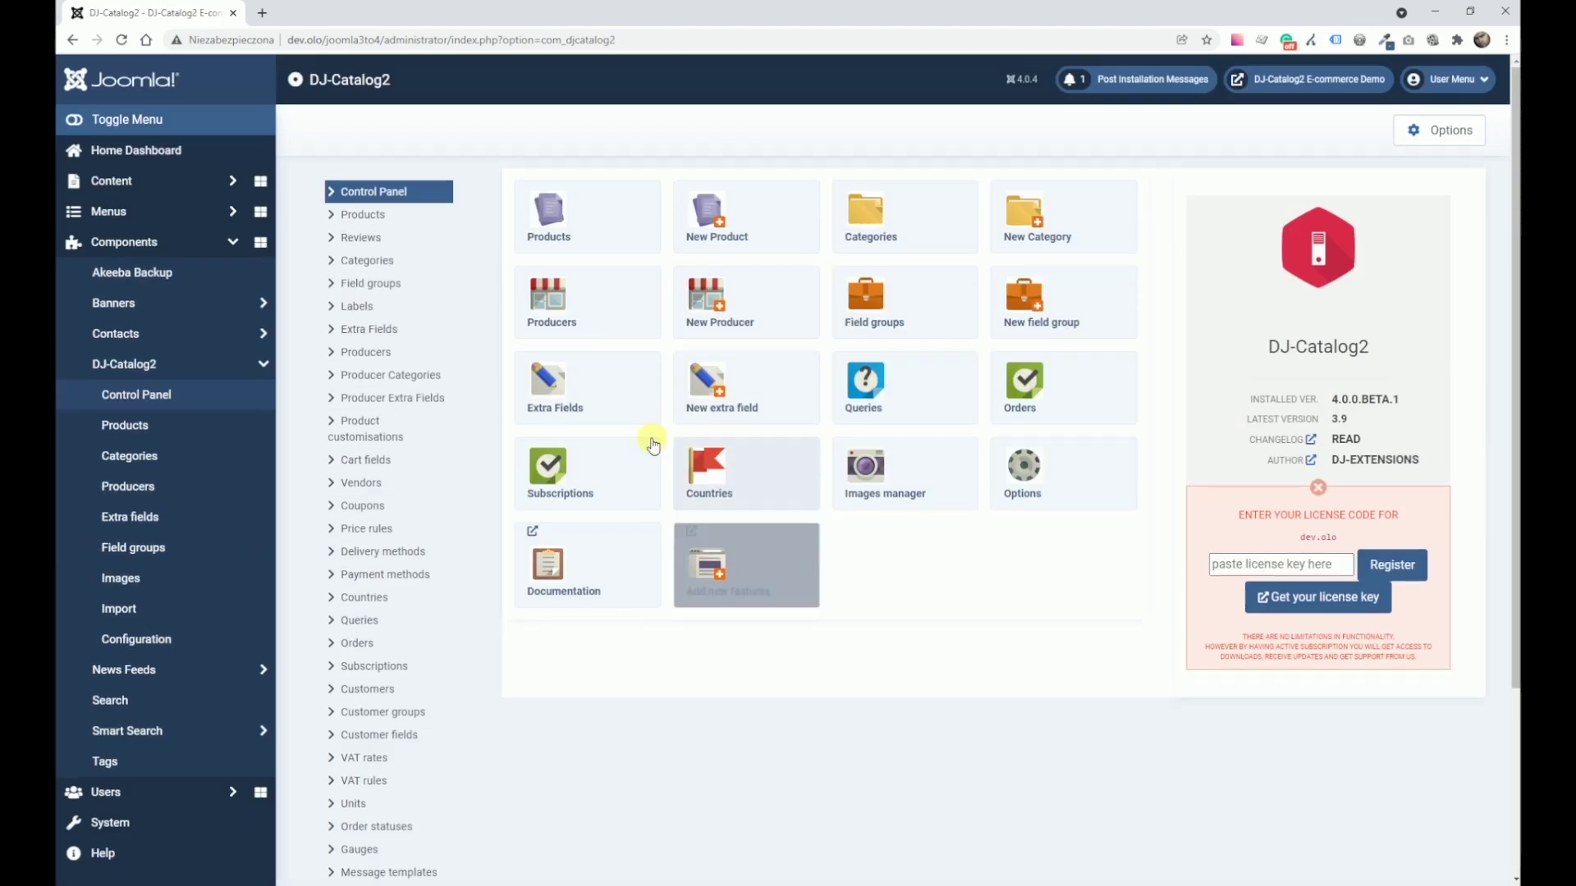
left_click(361, 214)
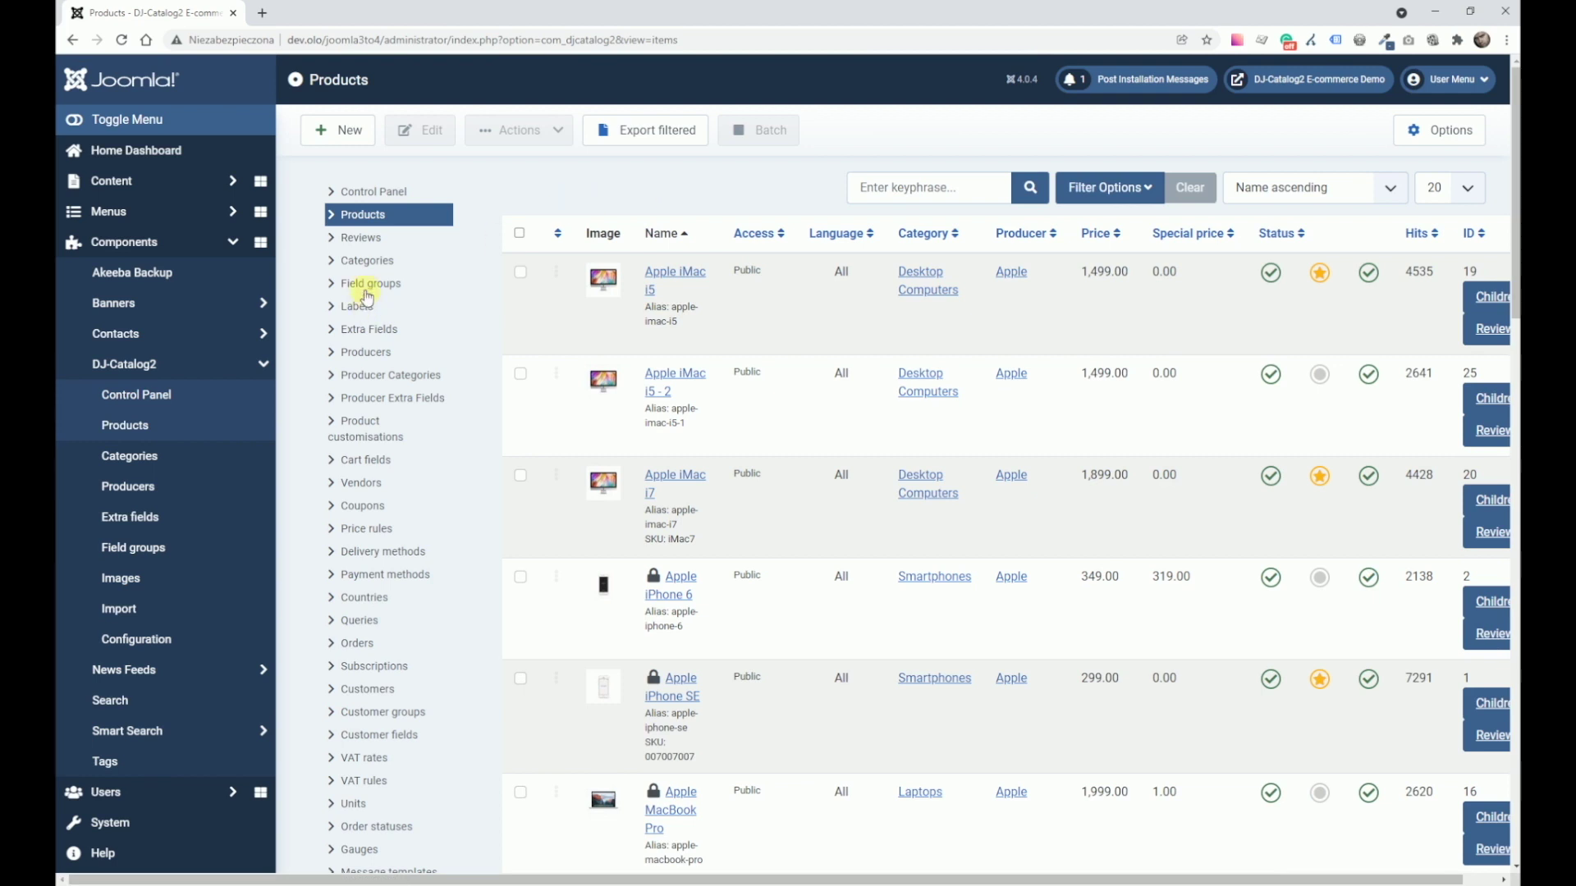
scroll(365, 295, "down", 1)
left_click(355, 160)
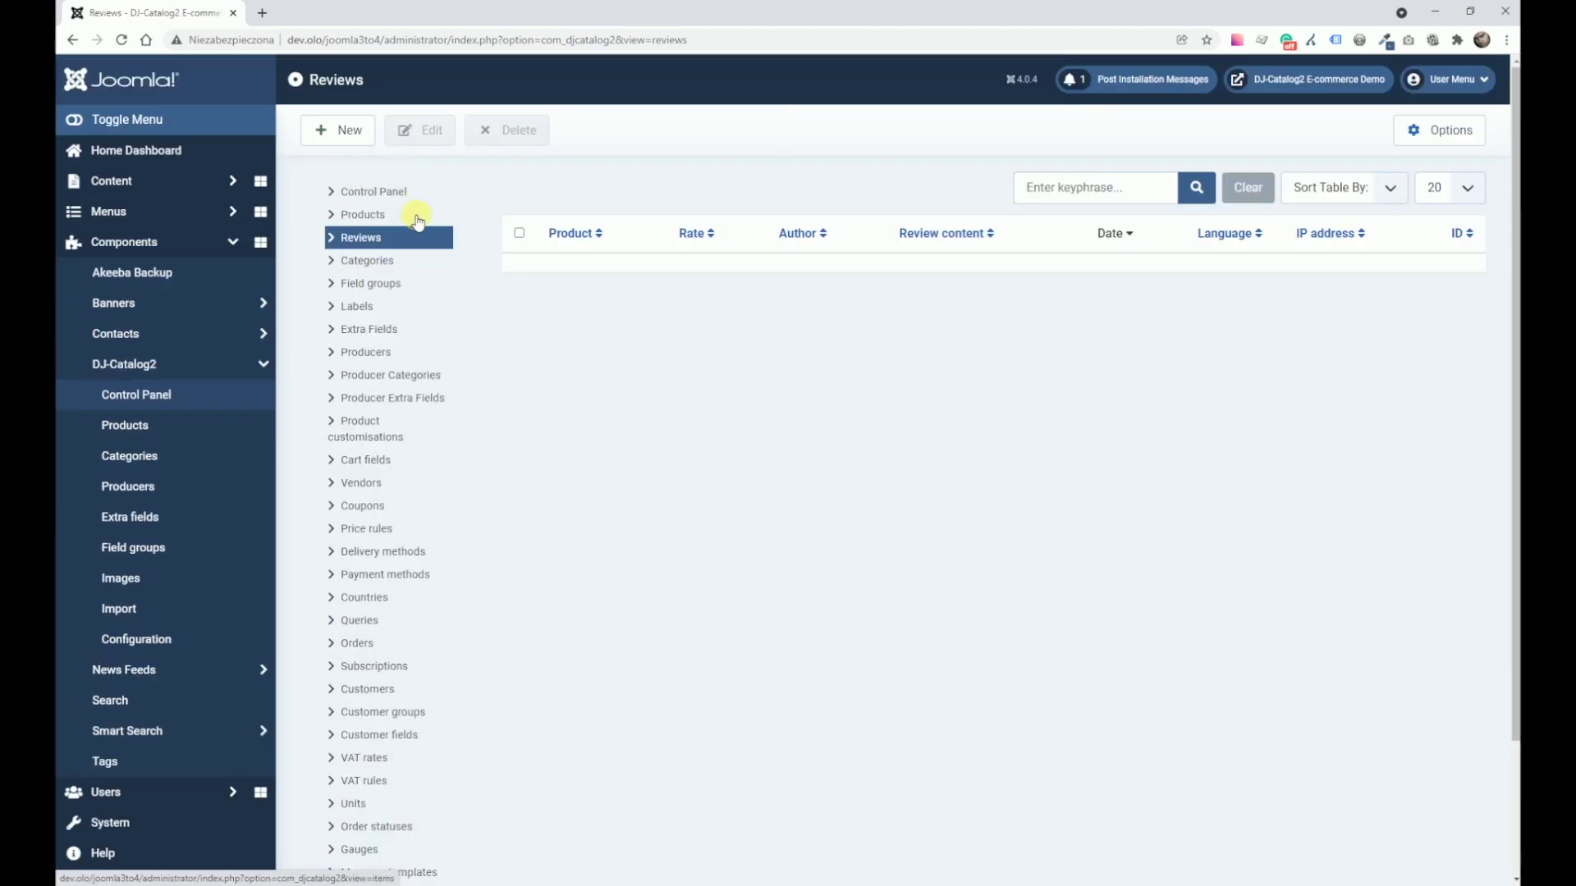